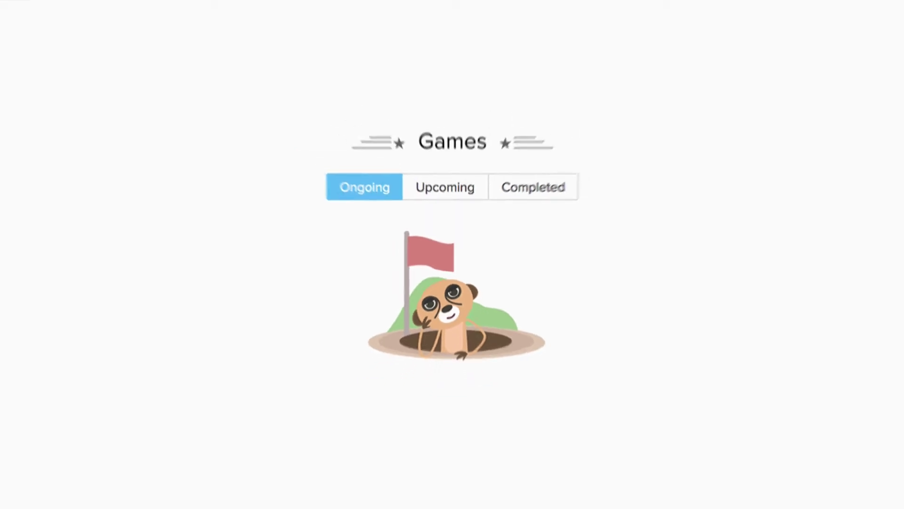
- Preview Gamescope's New Game form and its player picker
click(350, 26)
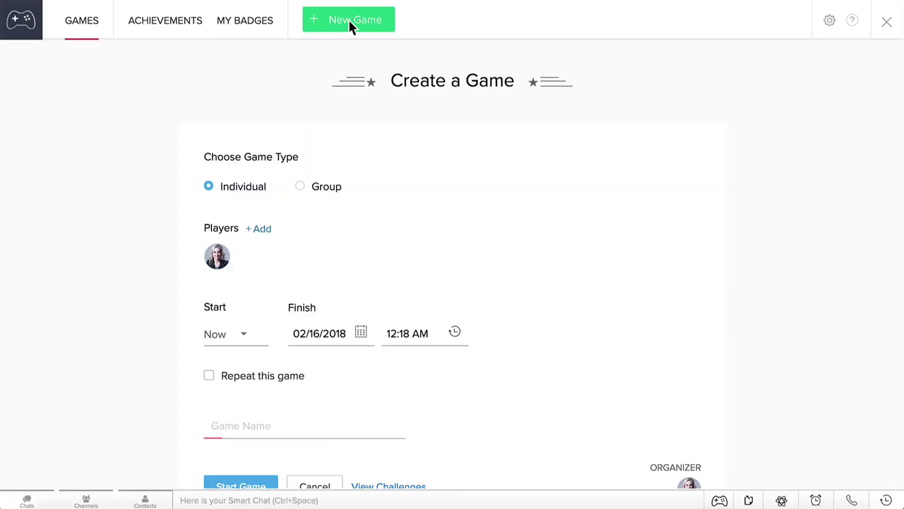
click(262, 229)
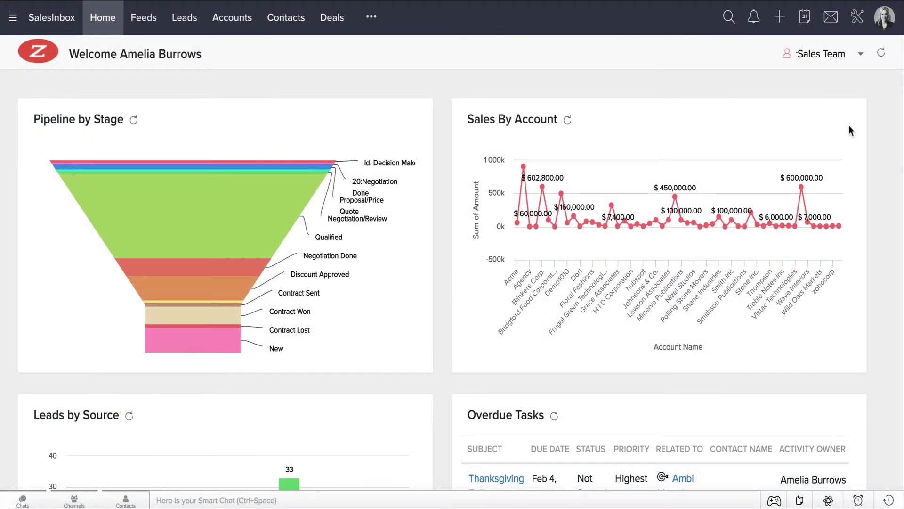
- Switch Gamescope ON under Setup > General > Gamescope
click(859, 22)
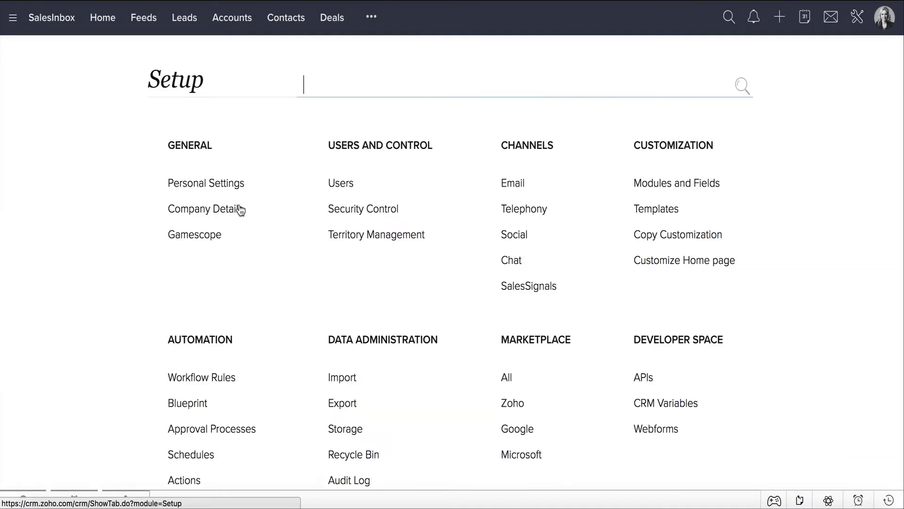
click(220, 243)
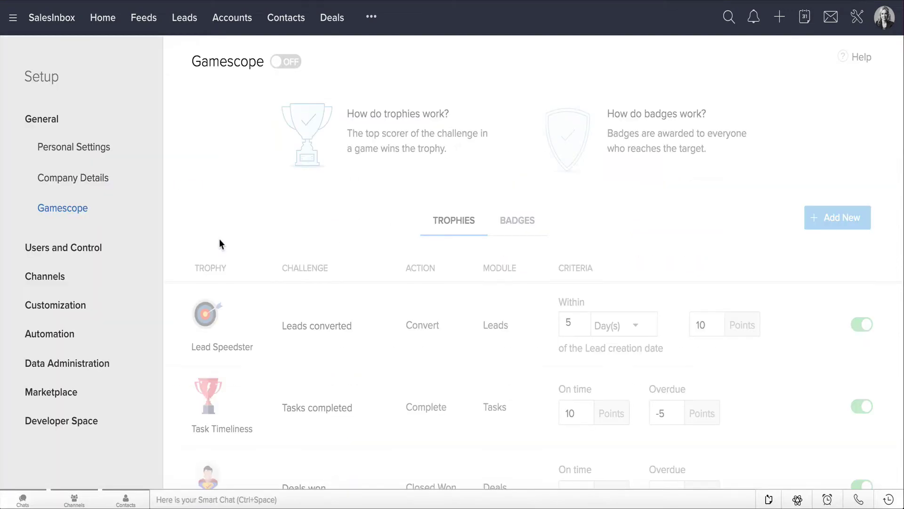
click(288, 62)
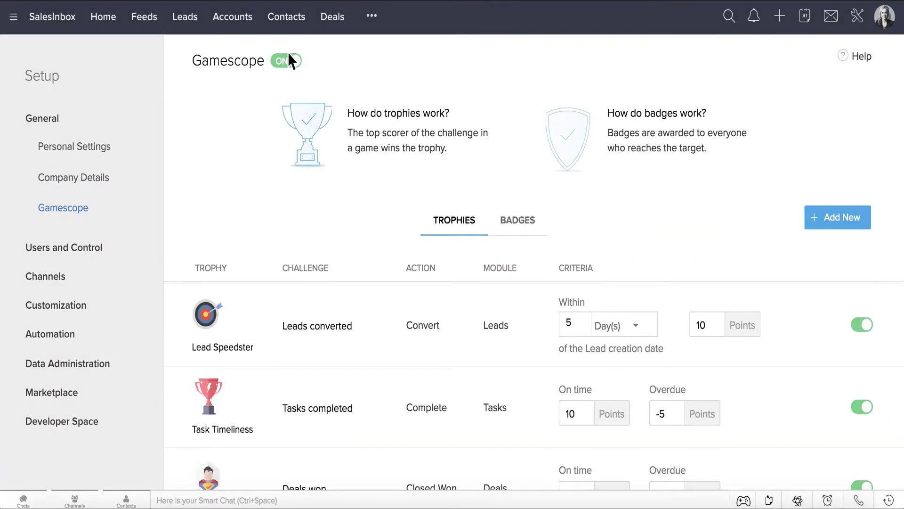
- Start a New Game from the Gamescope panel and add two users as players
click(744, 500)
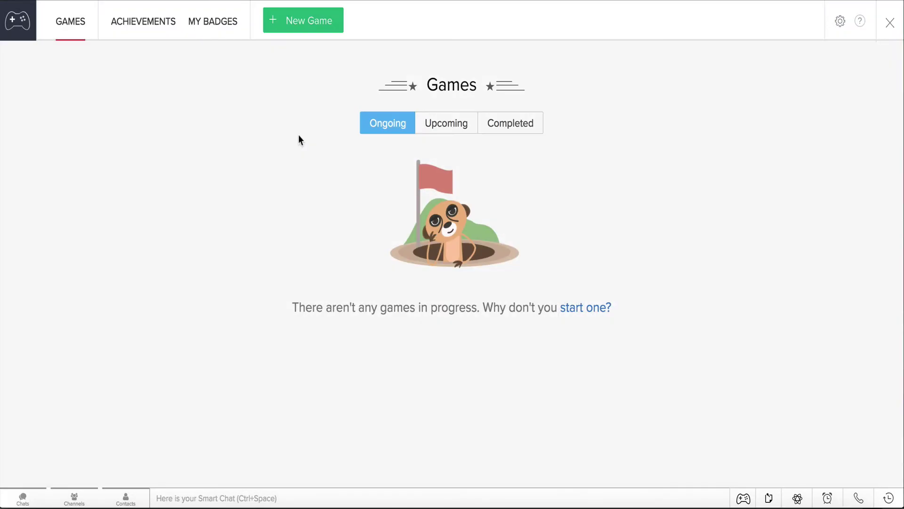
click(306, 34)
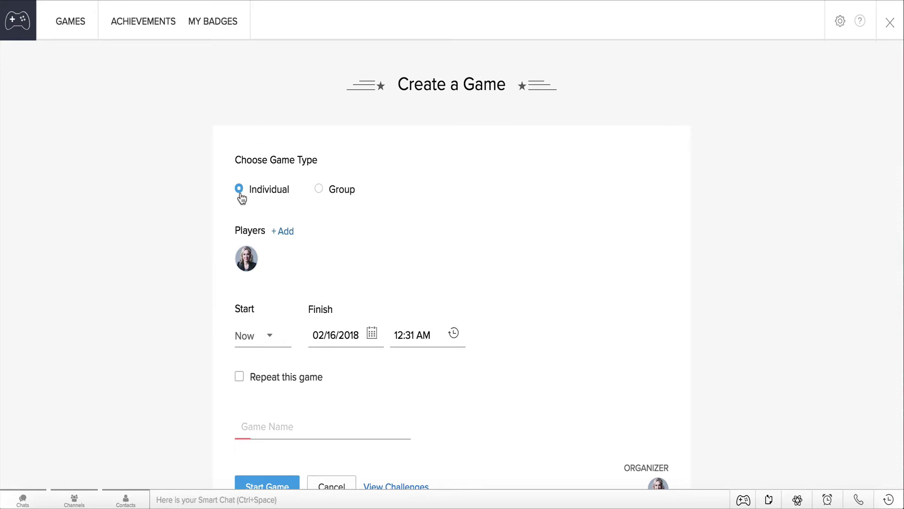
click(284, 232)
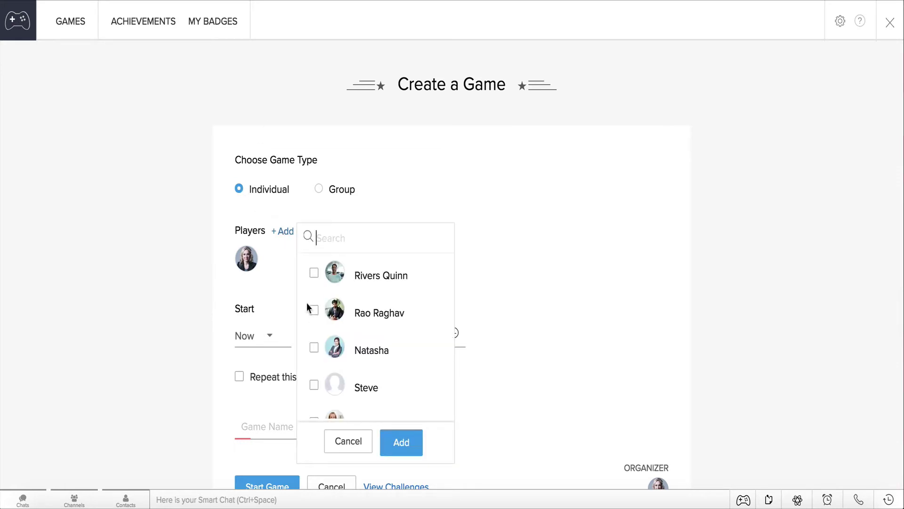
click(390, 403)
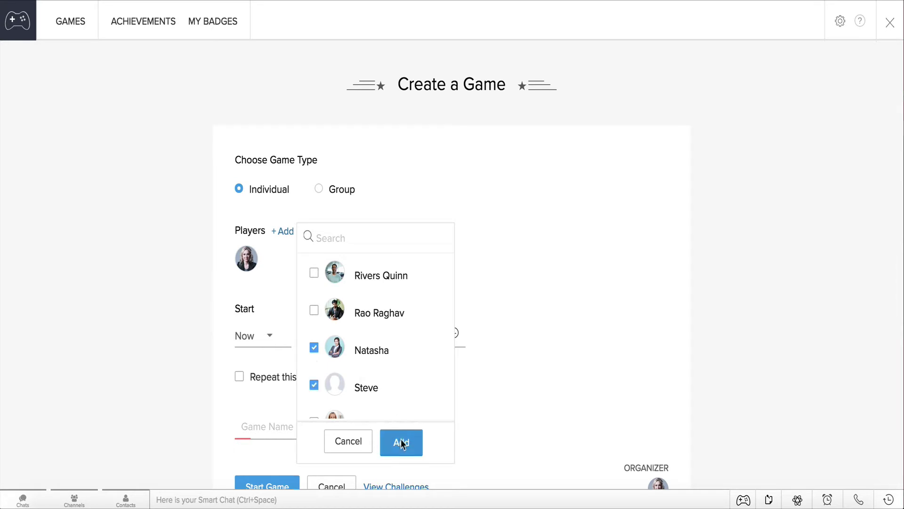
click(401, 442)
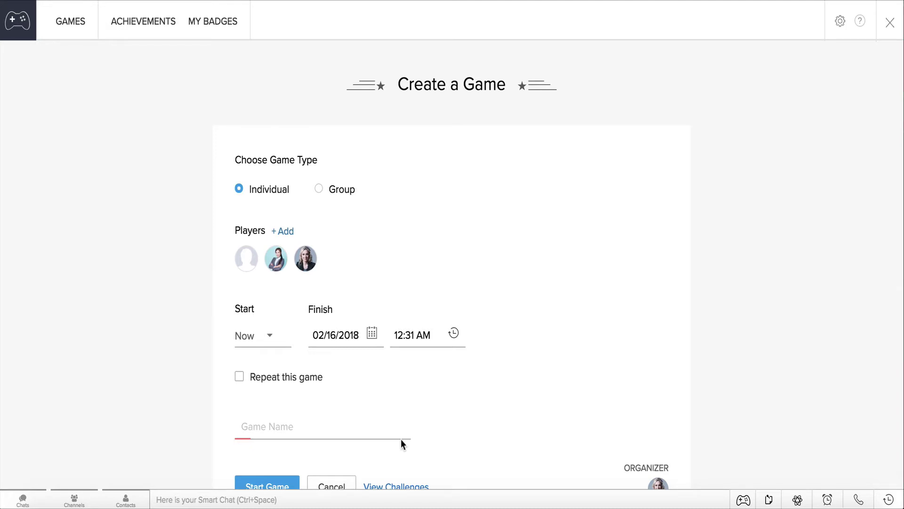
- Look at the team game option, then keep the game's start time as Now
click(321, 190)
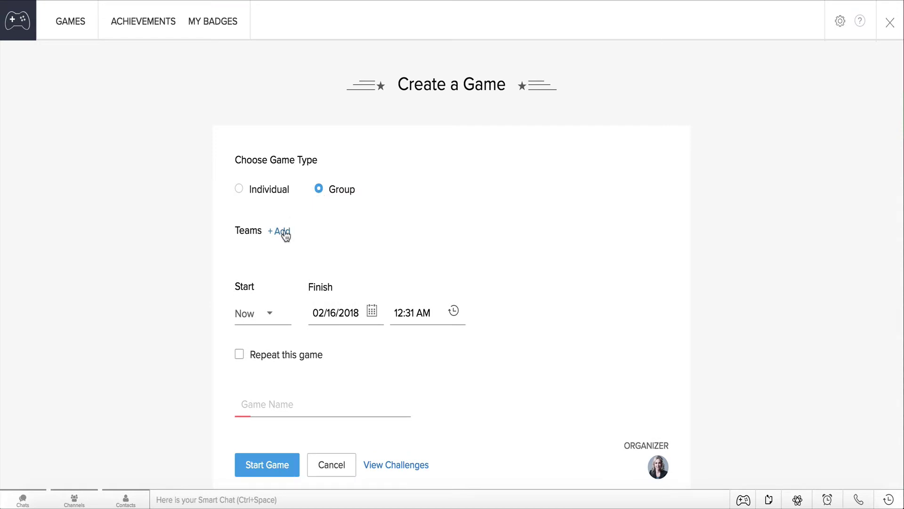
click(286, 236)
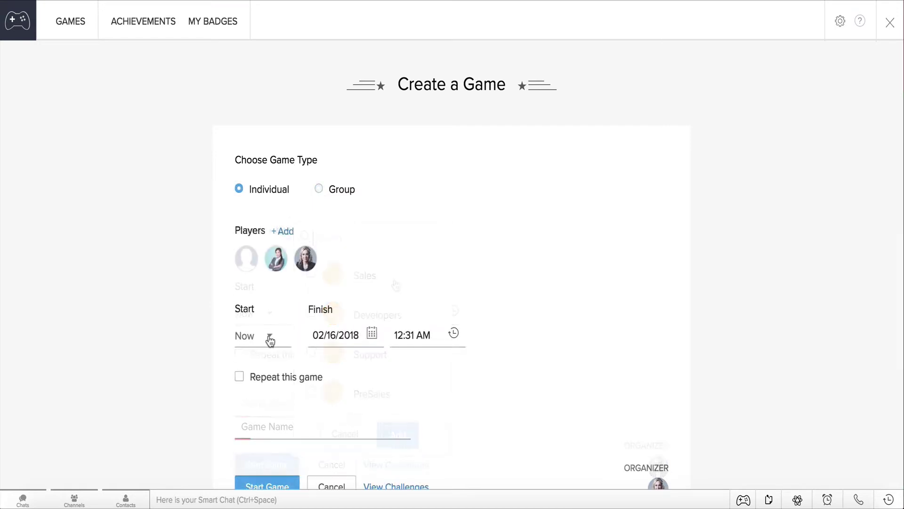
click(269, 336)
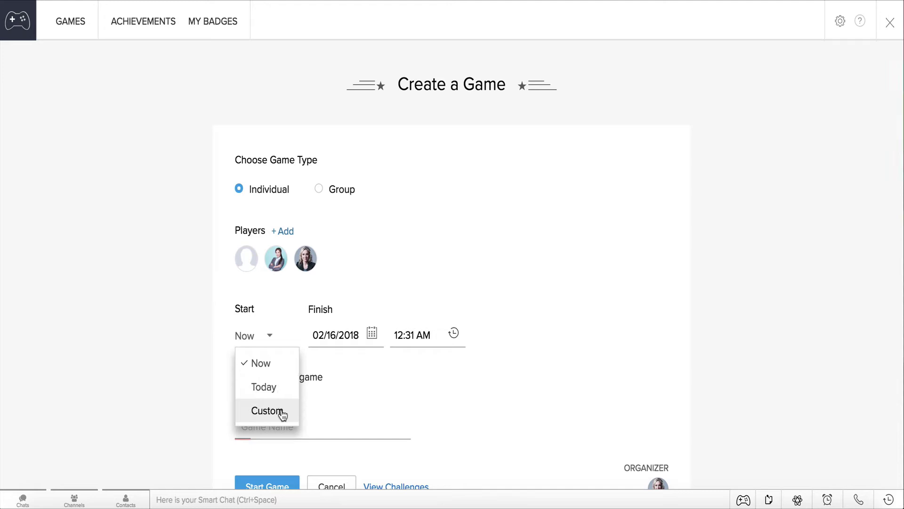
click(288, 369)
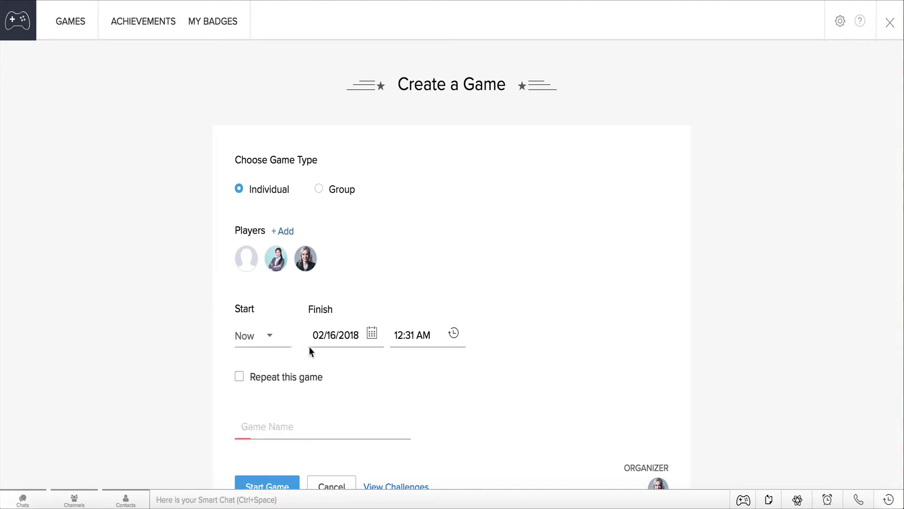
- Set the finish date to March 15, 2018, name the game 'Deal Champ', and start it
click(337, 335)
click(420, 149)
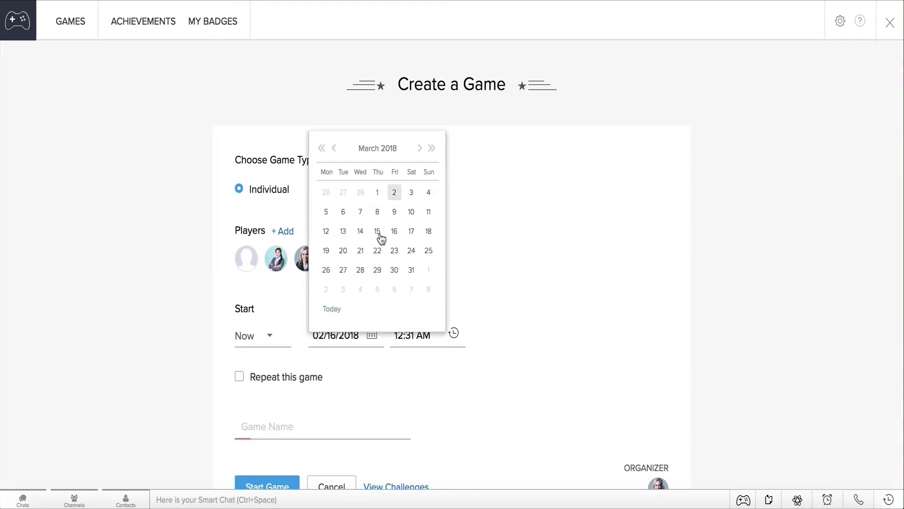
click(377, 231)
click(258, 426)
text(Deal Champ)
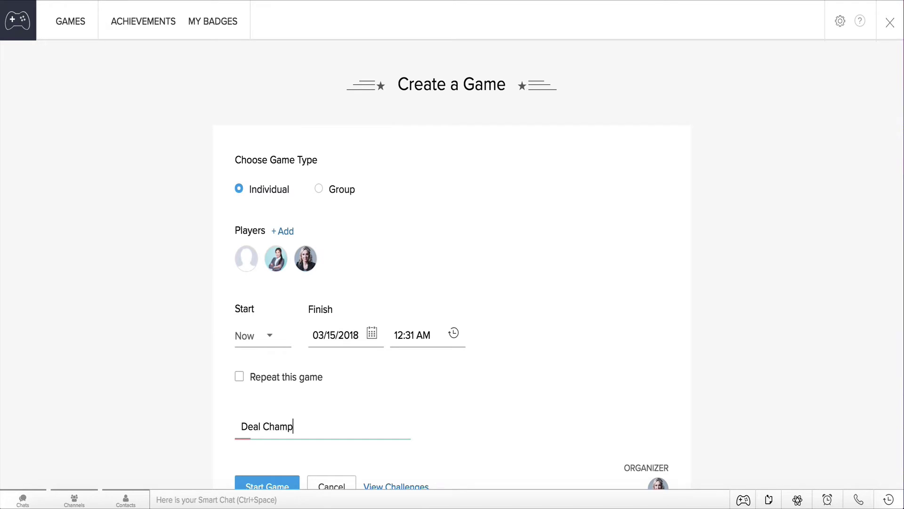
scroll(228, 462, down, 1)
click(250, 456)
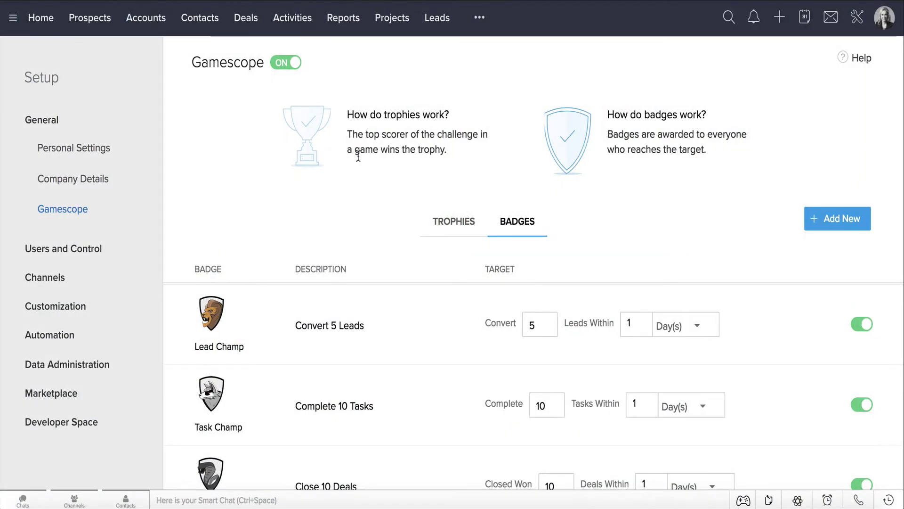
- Show Gamescope's Trophies list and begin adding a new trophy
click(451, 222)
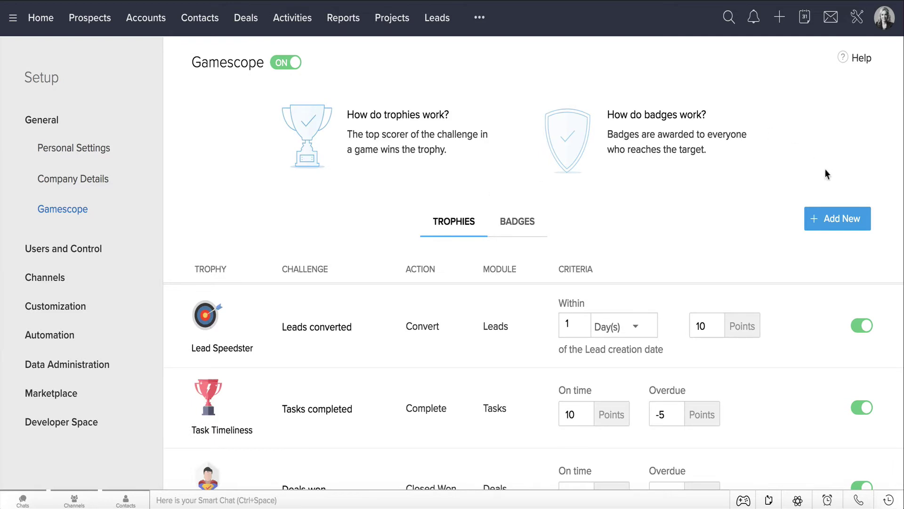
click(843, 221)
- Name the trophy 'Lead Speedster' with a bronze image, challenge 'Leads Converted', module Leads, action Convert
click(217, 140)
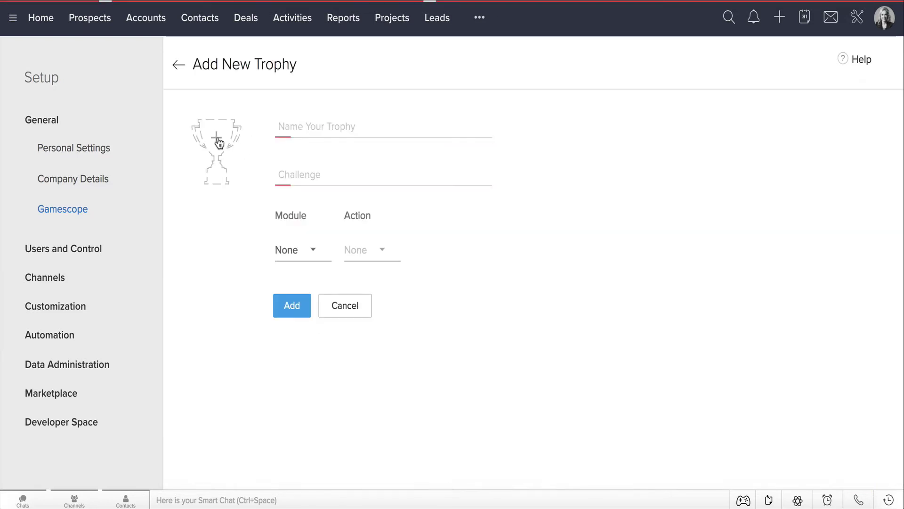
click(284, 207)
text(L)
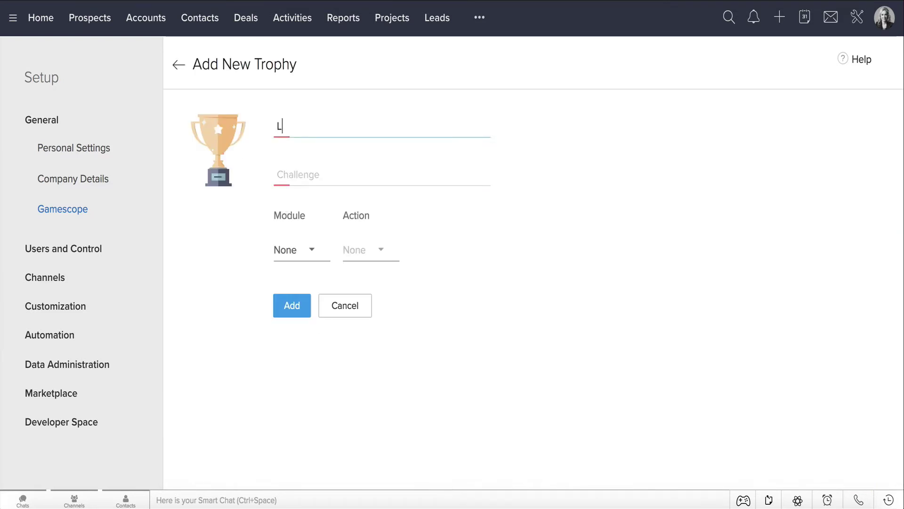
text(ead Speedster)
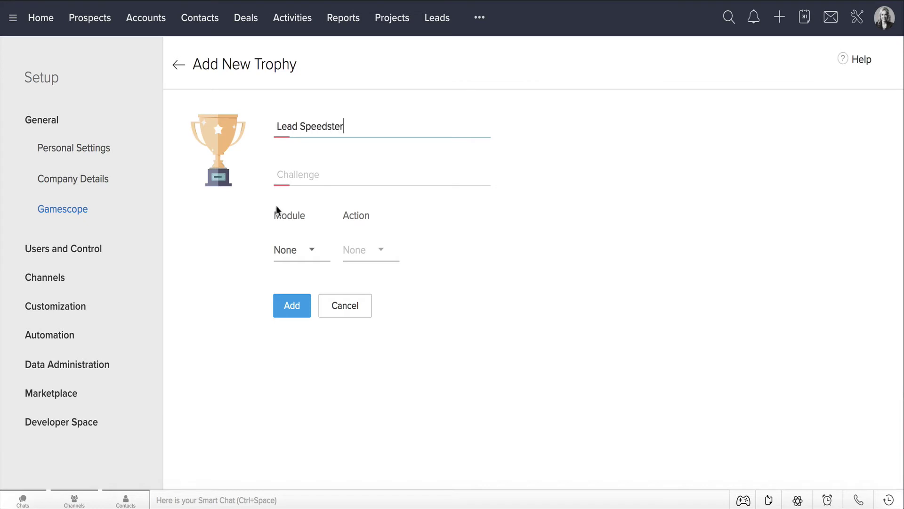
click(288, 174)
text(Leads Con)
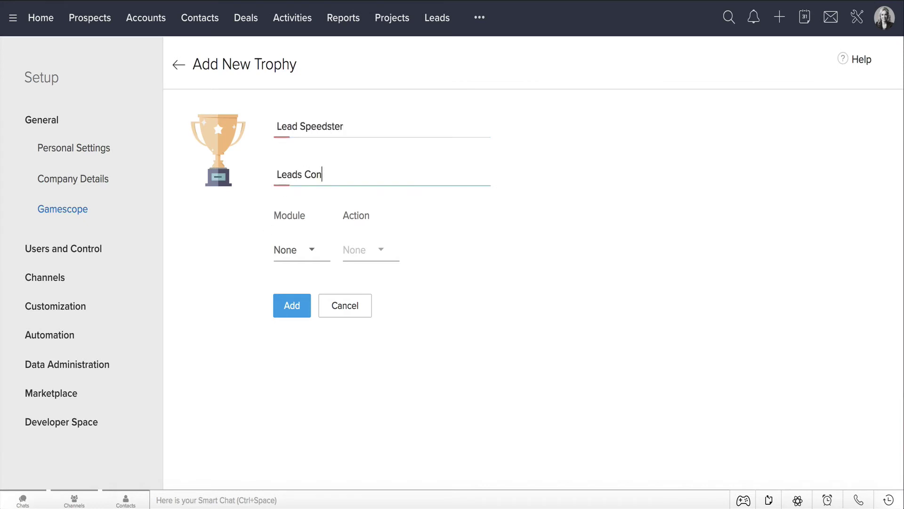
text(verted)
click(311, 250)
text(lea)
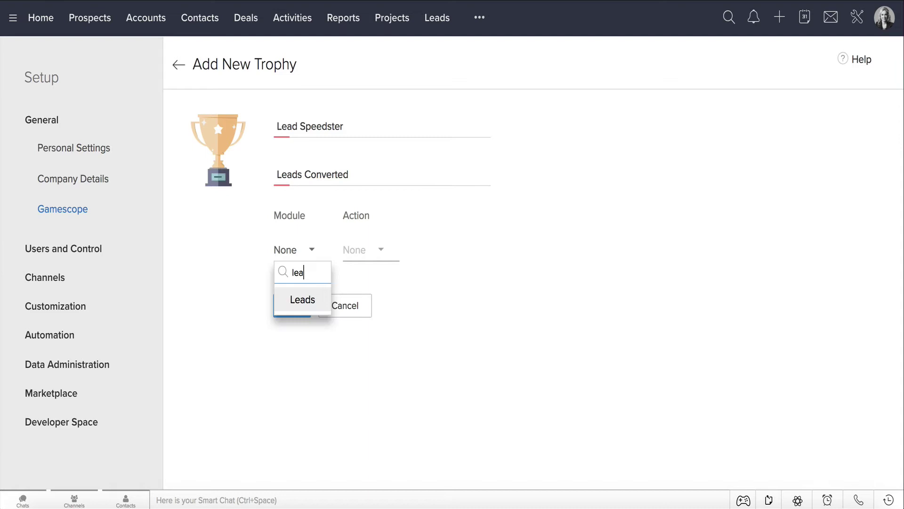
key(Return)
click(369, 249)
key(Return)
- Name the first criterion 'Leads converted within a d…' and give it 50 points
click(379, 335)
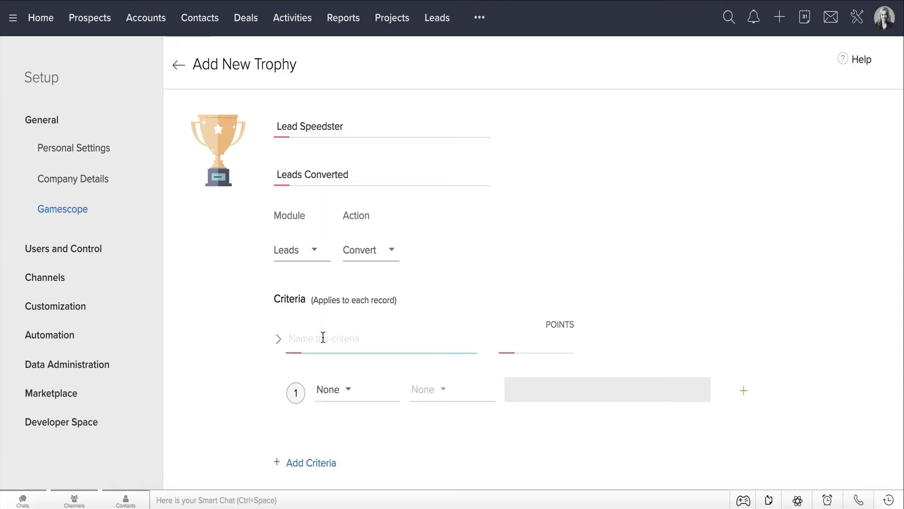
text(Leads converted within a day)
click(539, 346)
text(5)
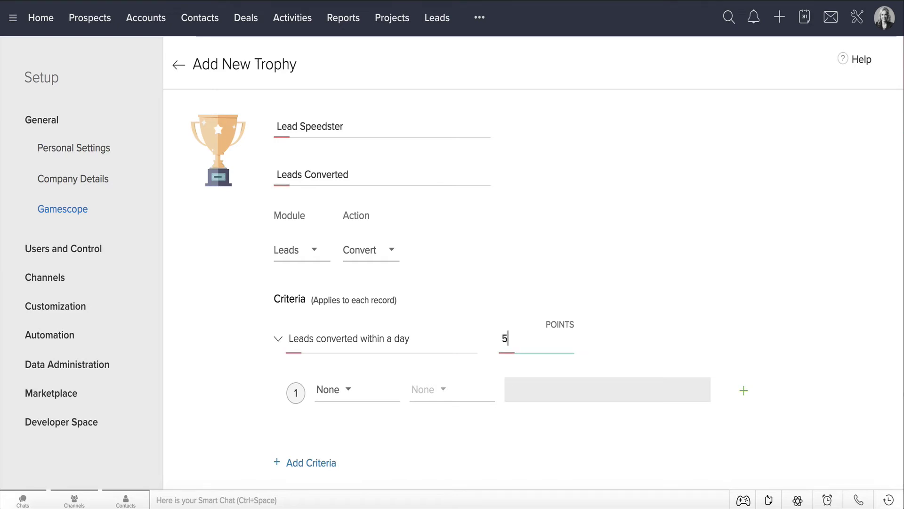
text(0)
- Set the first criterion's condition to Created Time Age in Days <= 1
click(349, 391)
text(cre)
click(373, 357)
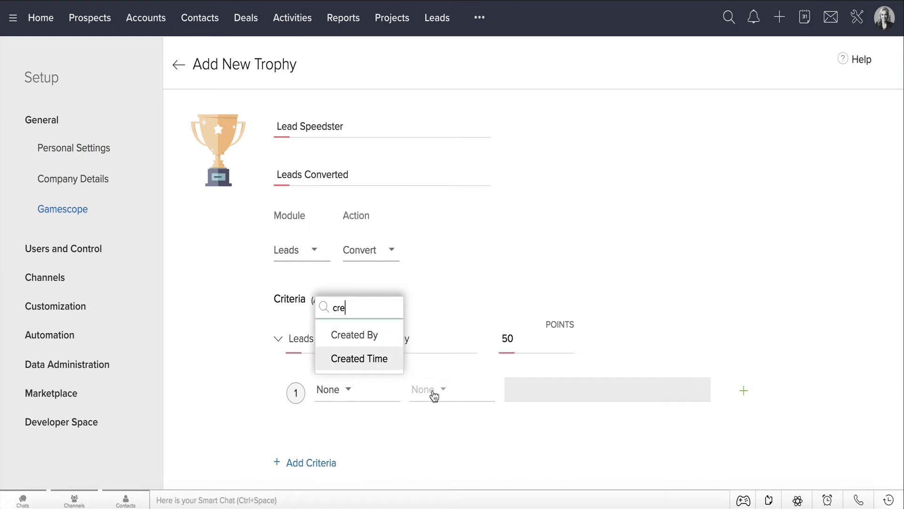
click(432, 393)
click(459, 358)
click(533, 394)
click(532, 325)
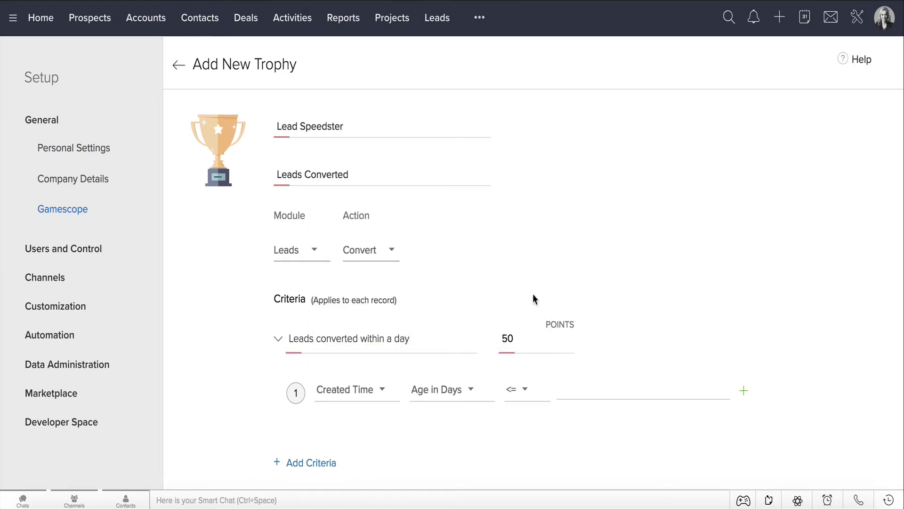
click(598, 394)
text(1)
click(592, 405)
scroll(515, 437, down, 1)
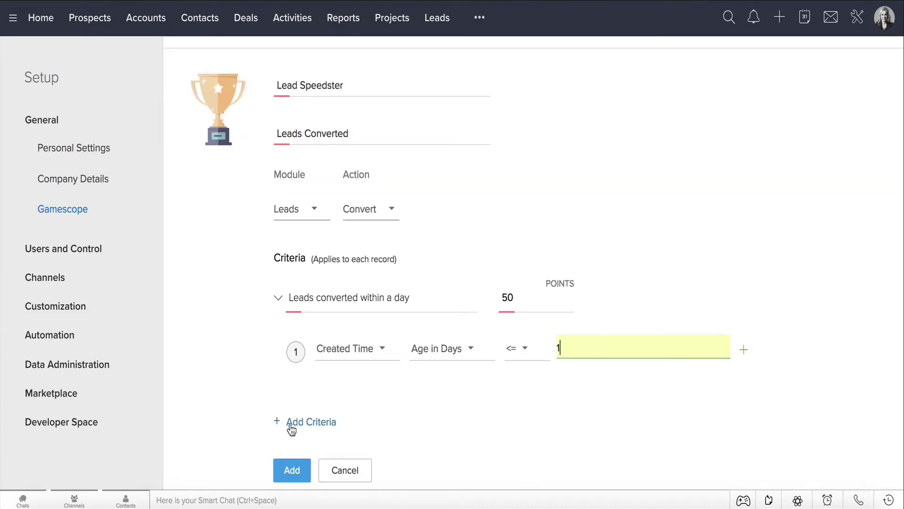
- Add a second criterion named 'Time Exceed' worth -20 points
click(291, 422)
text(Time E)
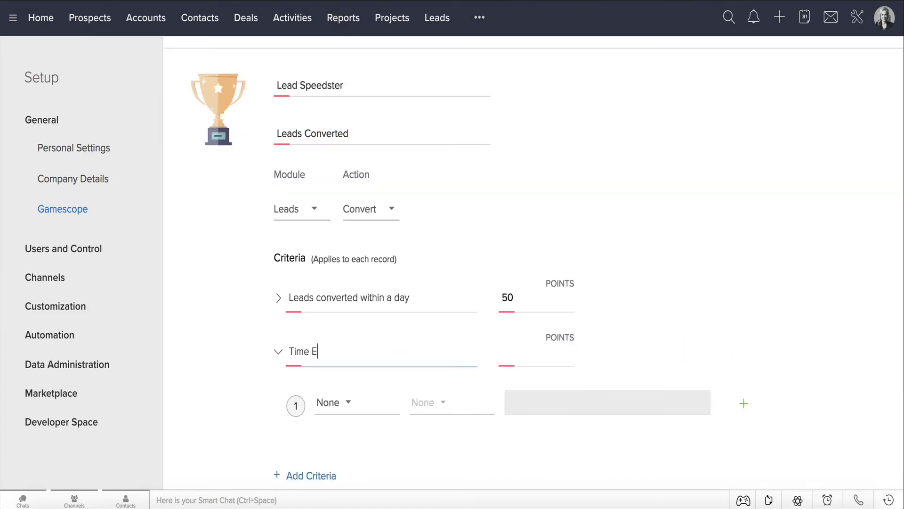
text(xceed)
click(529, 355)
text(-20)
- Set Time Exceed's condition to Created Time Age in Days greater than 1
click(334, 402)
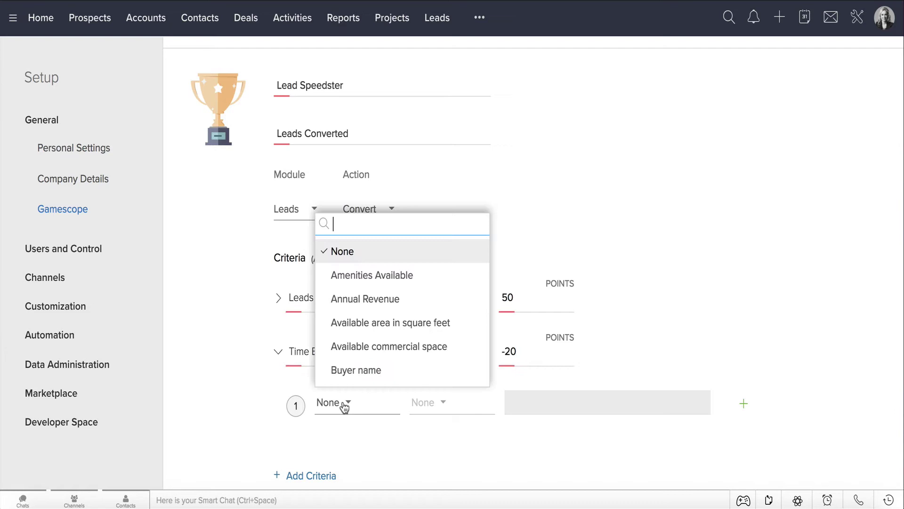
text(cre)
click(371, 372)
click(426, 402)
text(age)
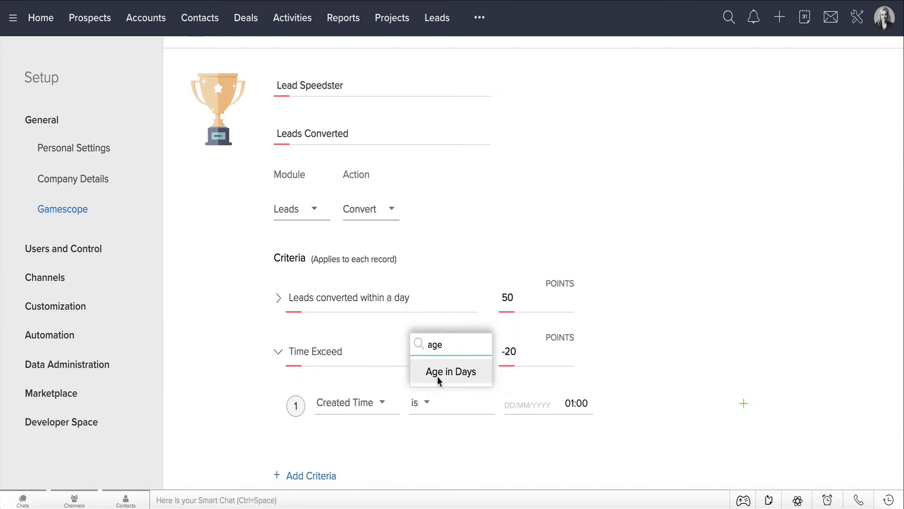
click(437, 373)
click(520, 402)
click(529, 322)
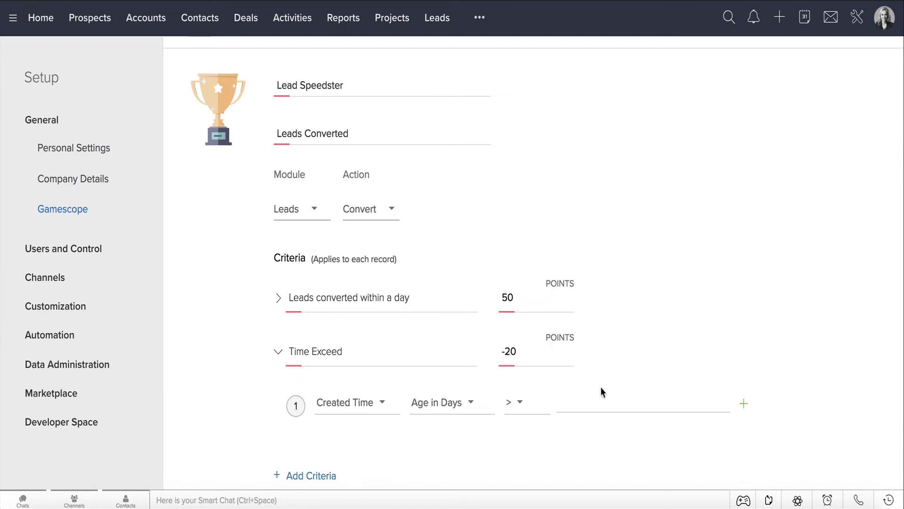
scroll(347, 476, down, 2)
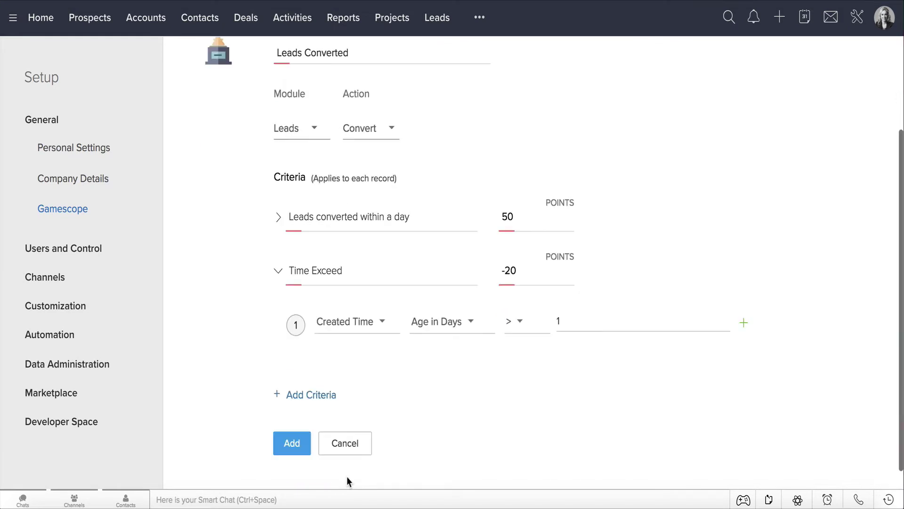
- Save the Lead Speedster trophy
click(292, 443)
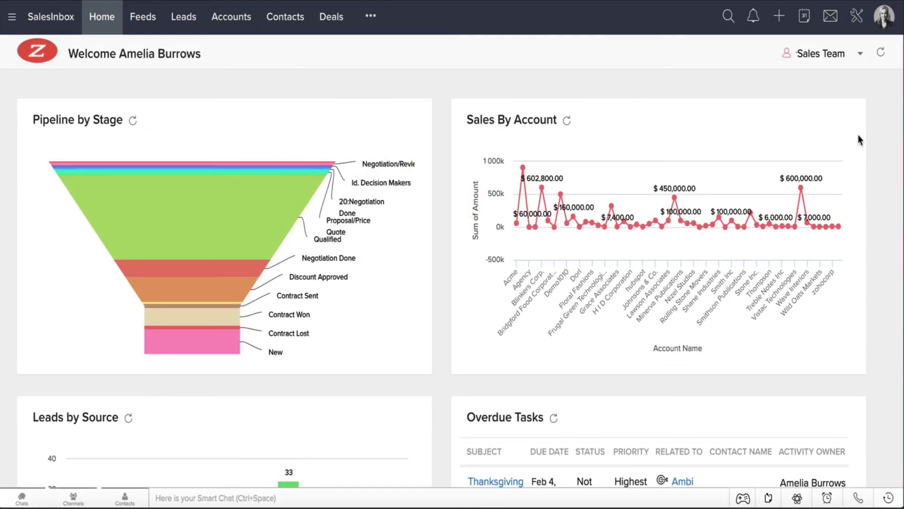
- Go to Setup > Gamescope > Badges and start a new badge
click(857, 24)
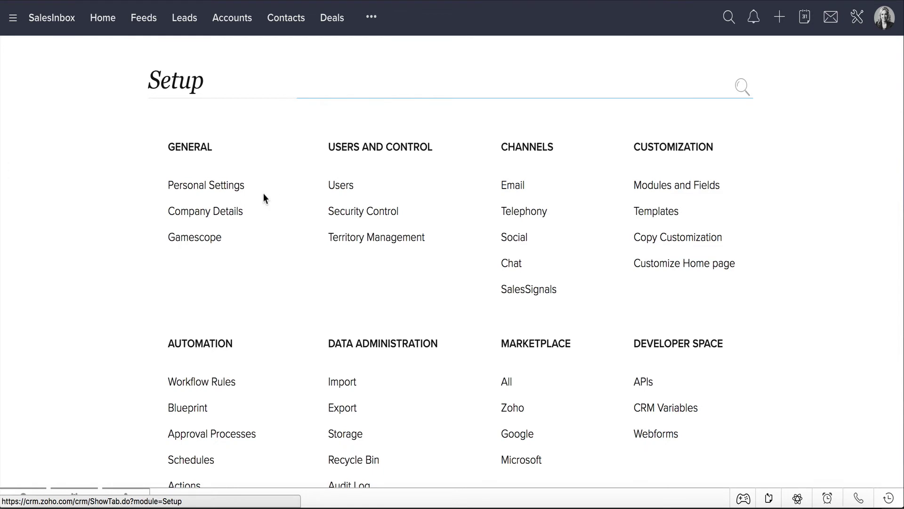
click(219, 240)
click(520, 224)
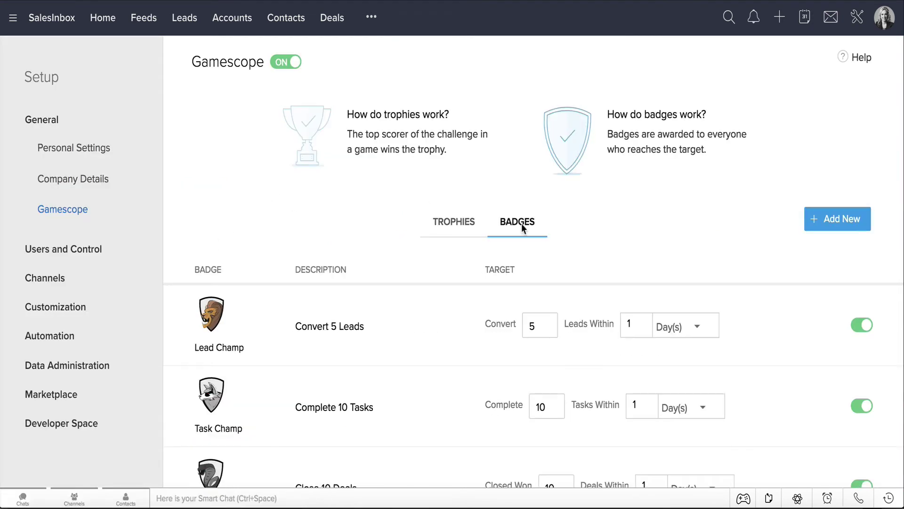
click(830, 225)
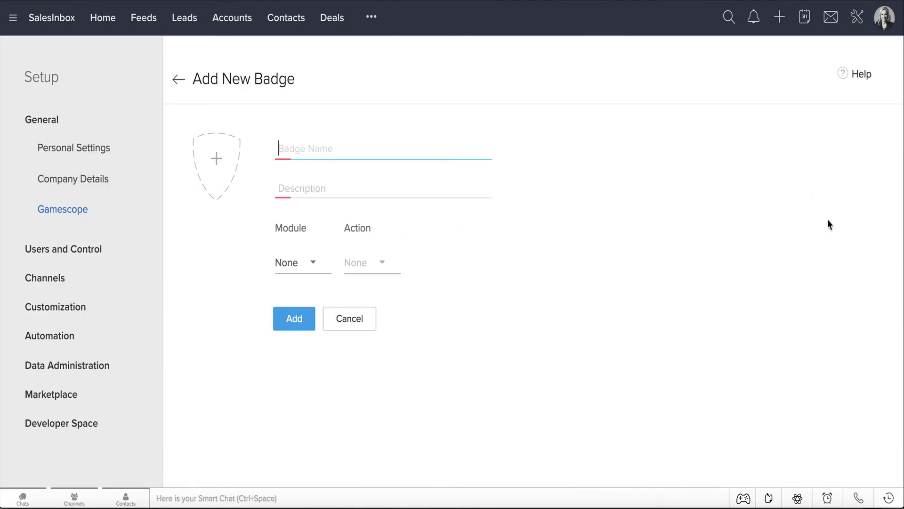
- Give the badge a medal image, name 'Deal Bagger', and description 'close 5 deals'
click(218, 161)
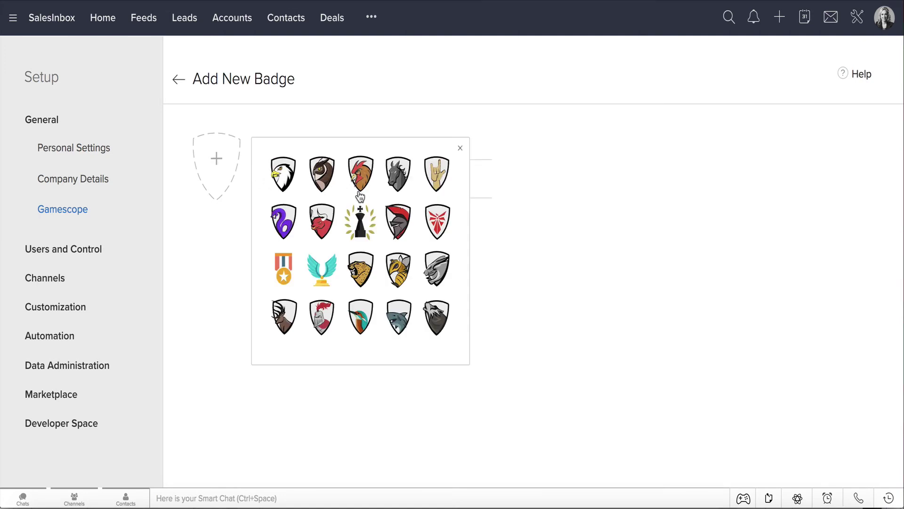
click(284, 268)
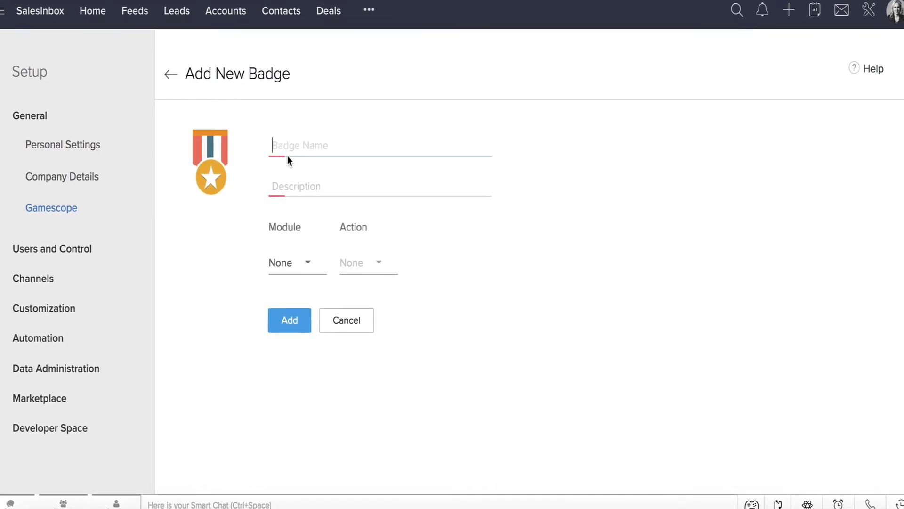
text(Deal Bagger)
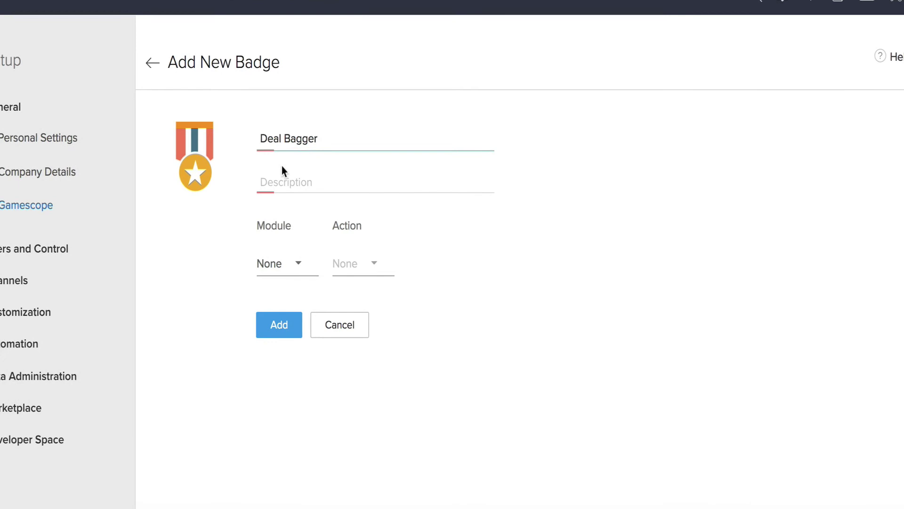
click(291, 184)
text(close 5 deals)
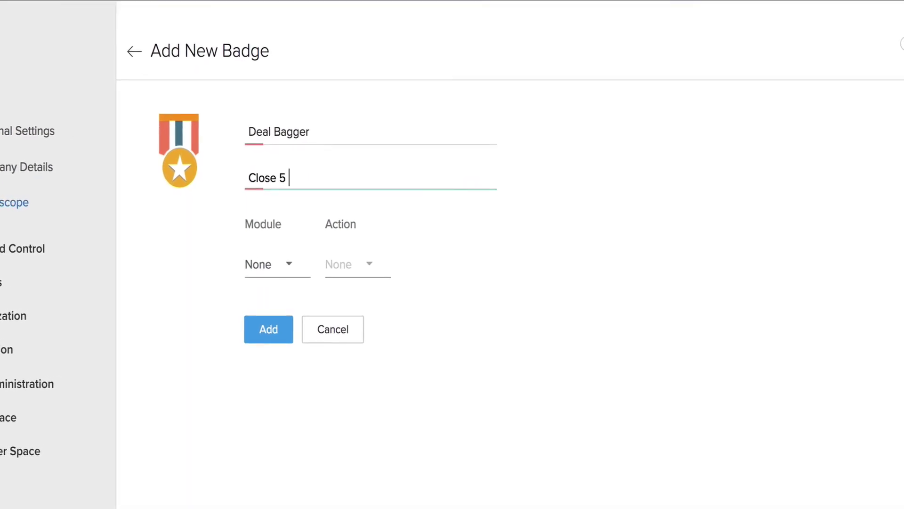
- Base the badge on the Deals module with action Closed Won
scroll(289, 250, down, 1)
click(286, 264)
text(de)
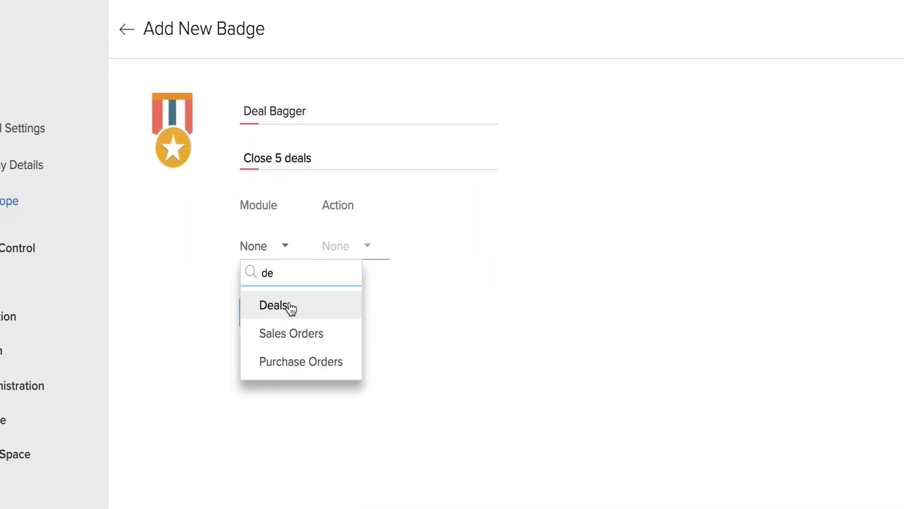
click(282, 307)
click(371, 254)
click(368, 288)
- Set the badge target to 5 deals within 1 Day(s)
click(323, 323)
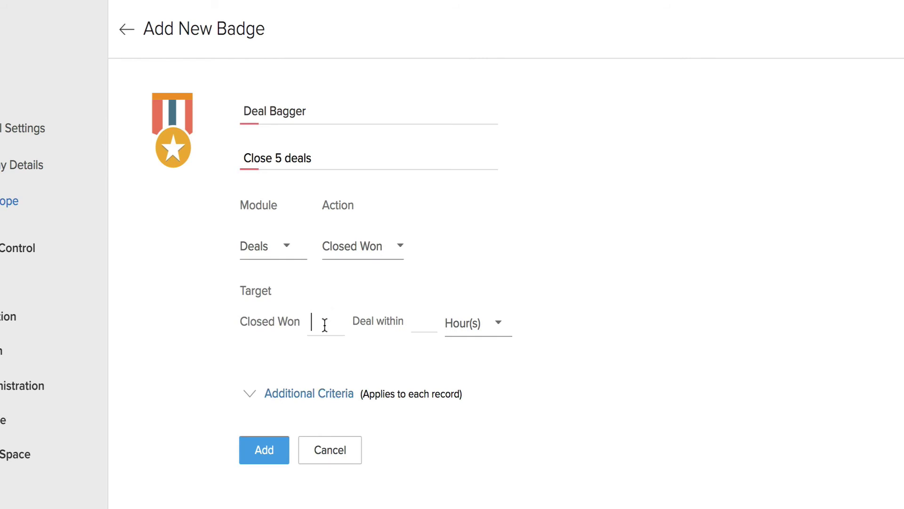
text(5)
click(422, 322)
text(1)
click(496, 323)
click(491, 382)
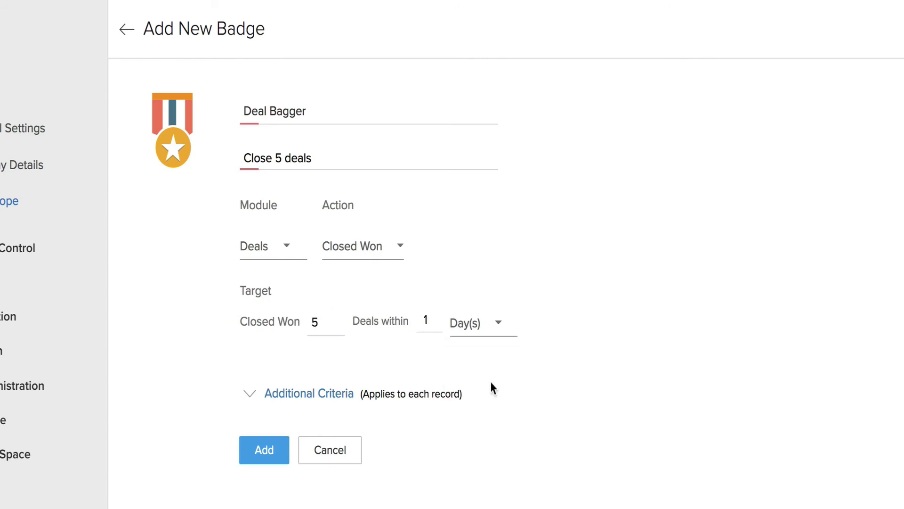
- Save the Deal Bagger badge and scroll back up the page
click(272, 457)
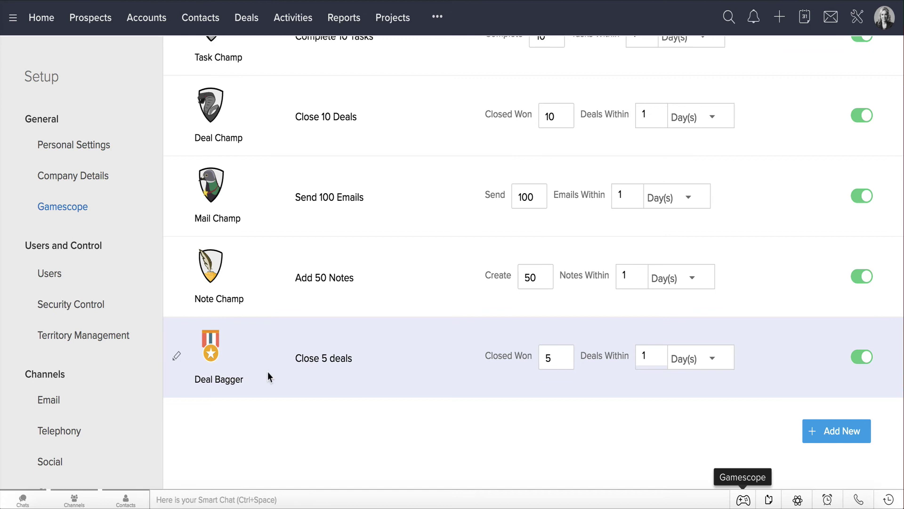
scroll(267, 372, up, 1)
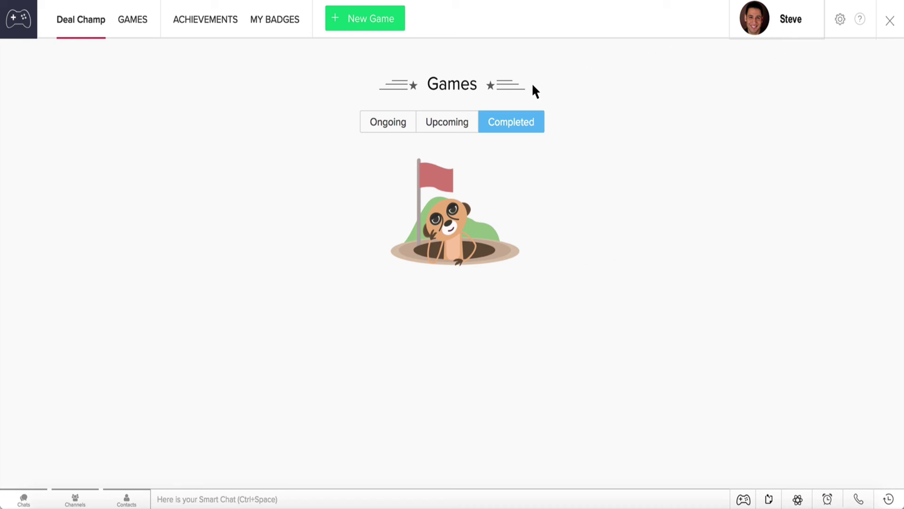
- Show Steve's ongoing games and open the Deal Champ game's scoreboard
click(387, 124)
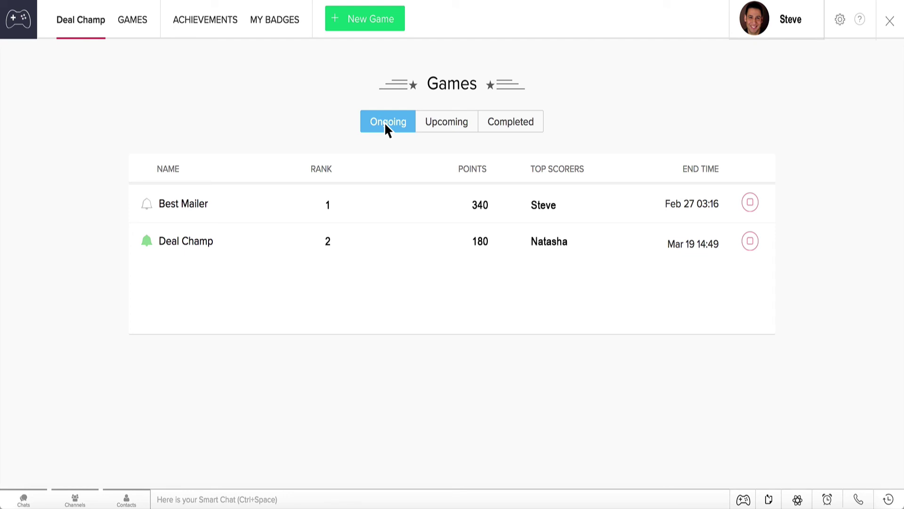
click(146, 241)
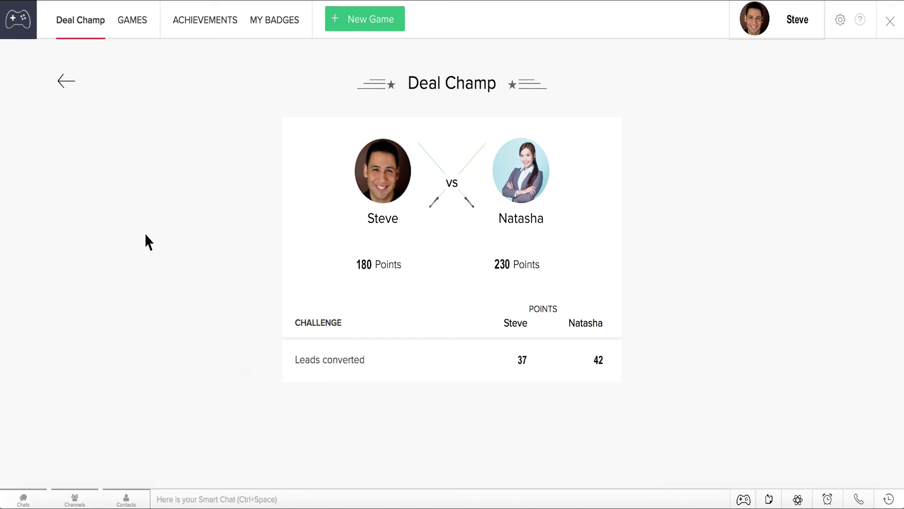
- Show Steve's achievements (7 trophies, 2 badges) and open the player selector dropdown
click(203, 24)
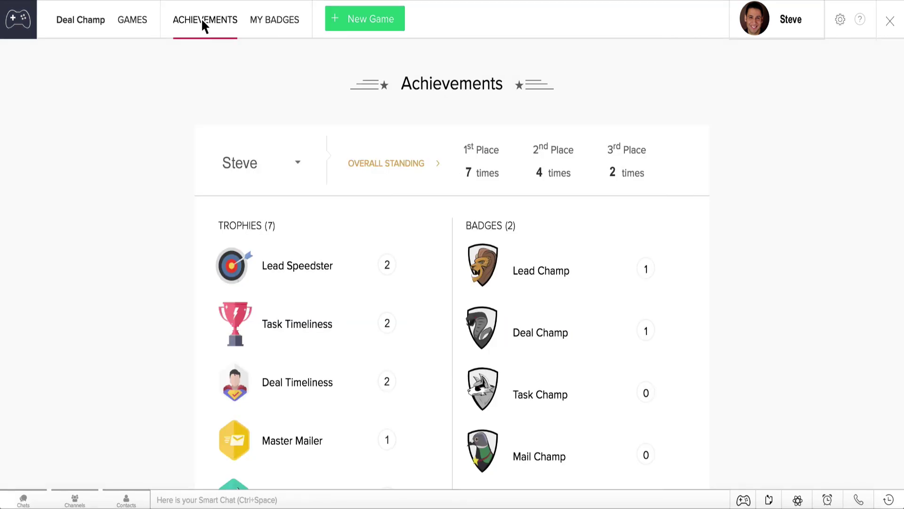
click(298, 163)
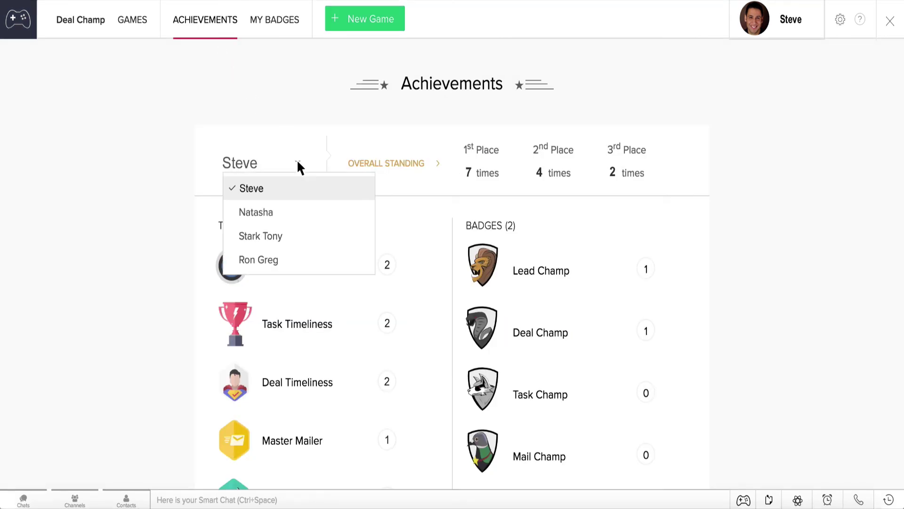